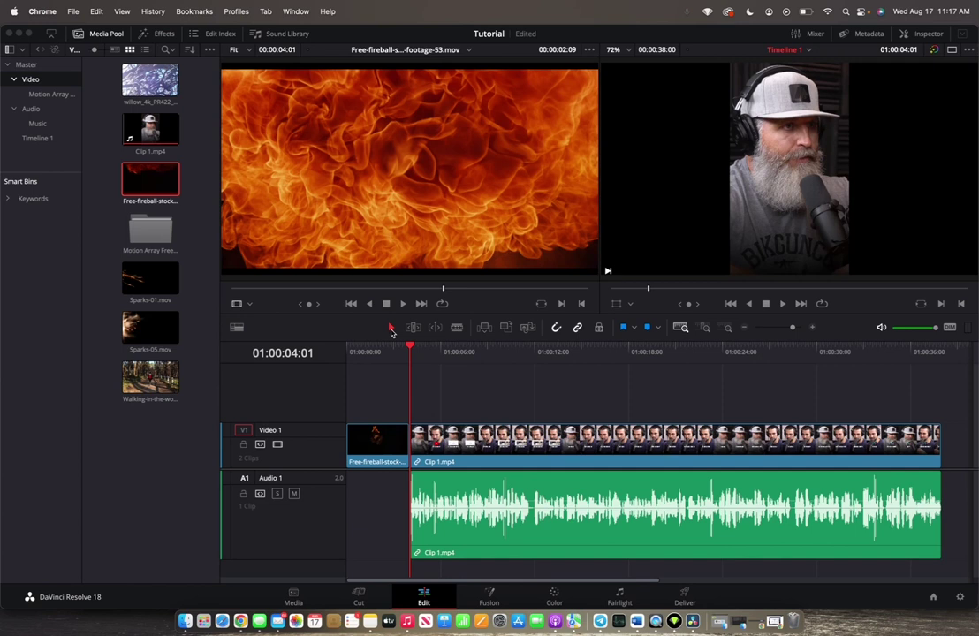
Select the interview clip, shift it slightly, delete it, then undo the deletion.
click(460, 439)
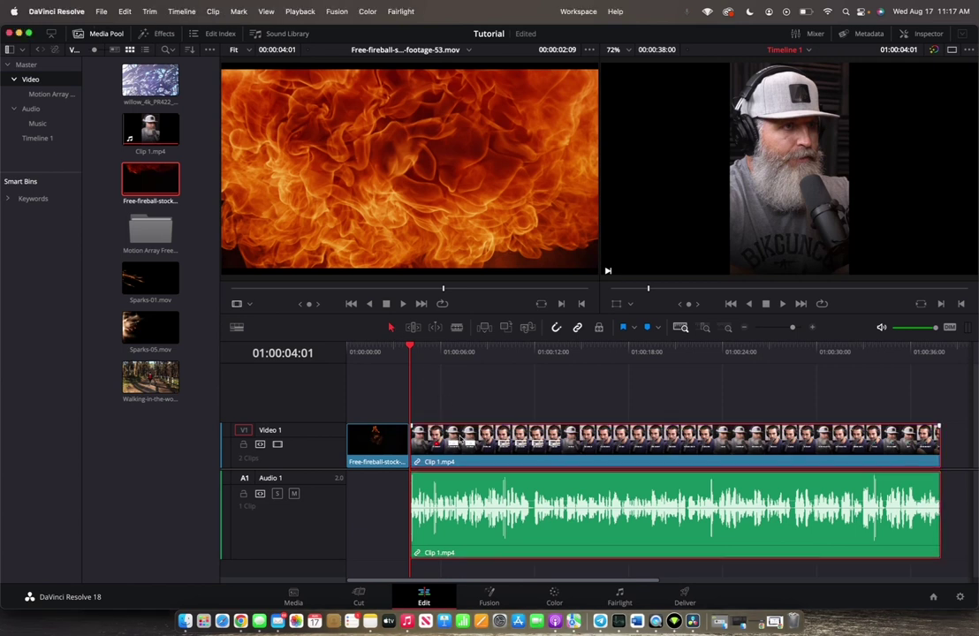
mouse_move(459, 439)
mouse_down()
mouse_move(551, 439)
mouse_move(469, 439)
mouse_up()
key(Delete)
key(super+z)
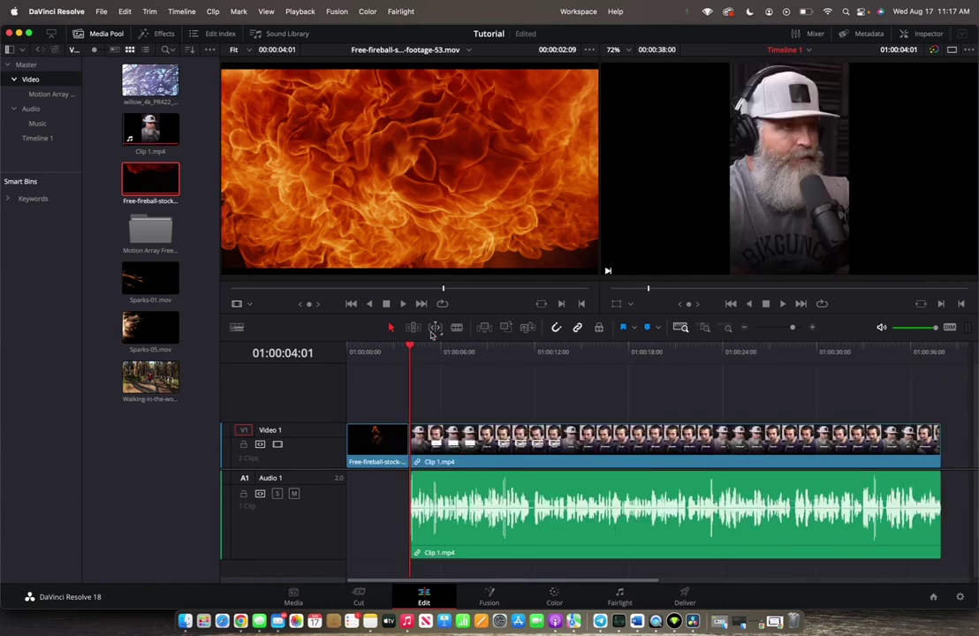
Blade the interview clip at six points along its length.
key(b)
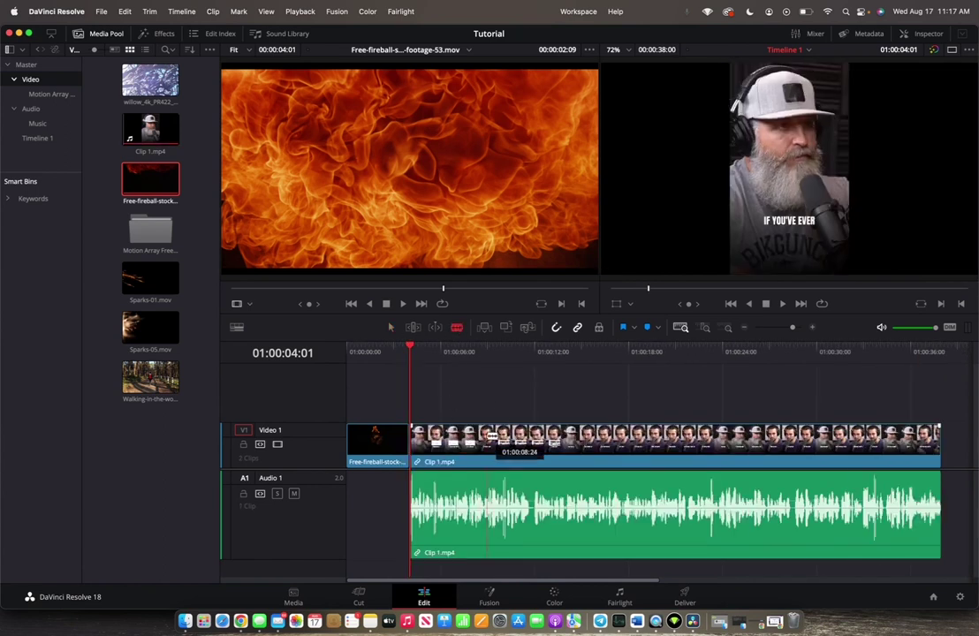
click(450, 441)
click(516, 442)
click(577, 442)
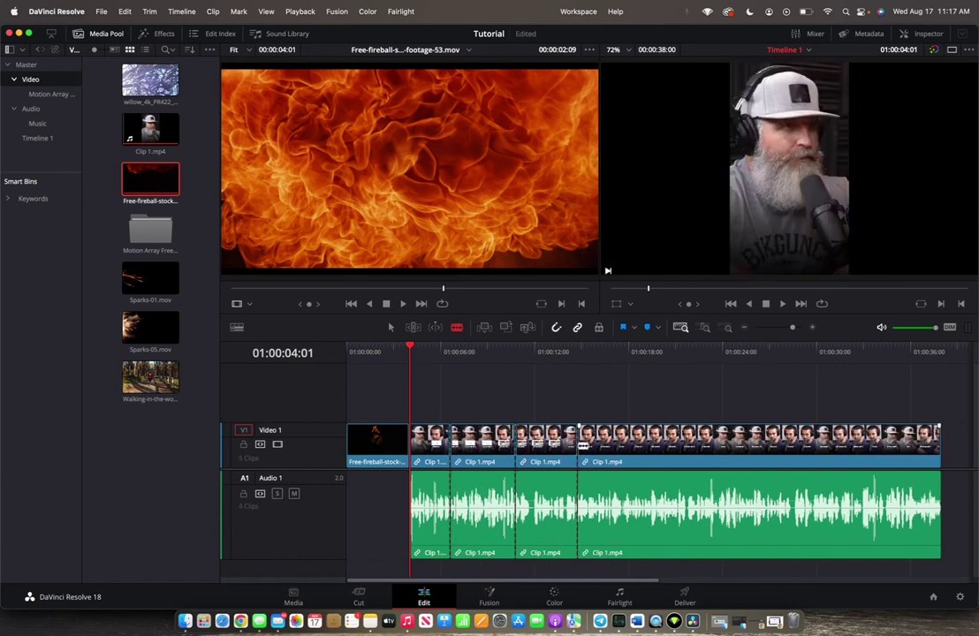
click(634, 442)
click(698, 442)
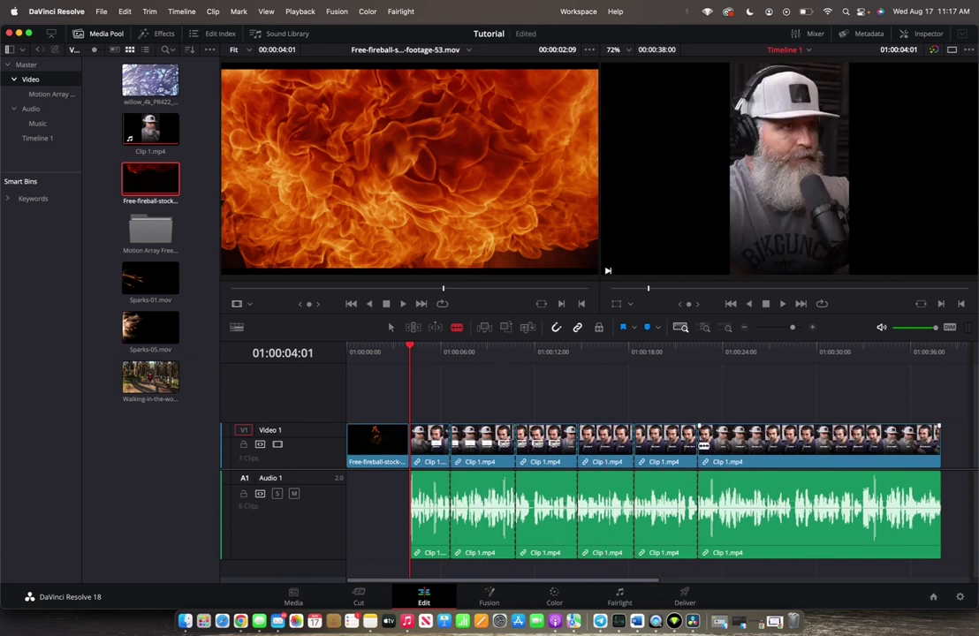
click(760, 464)
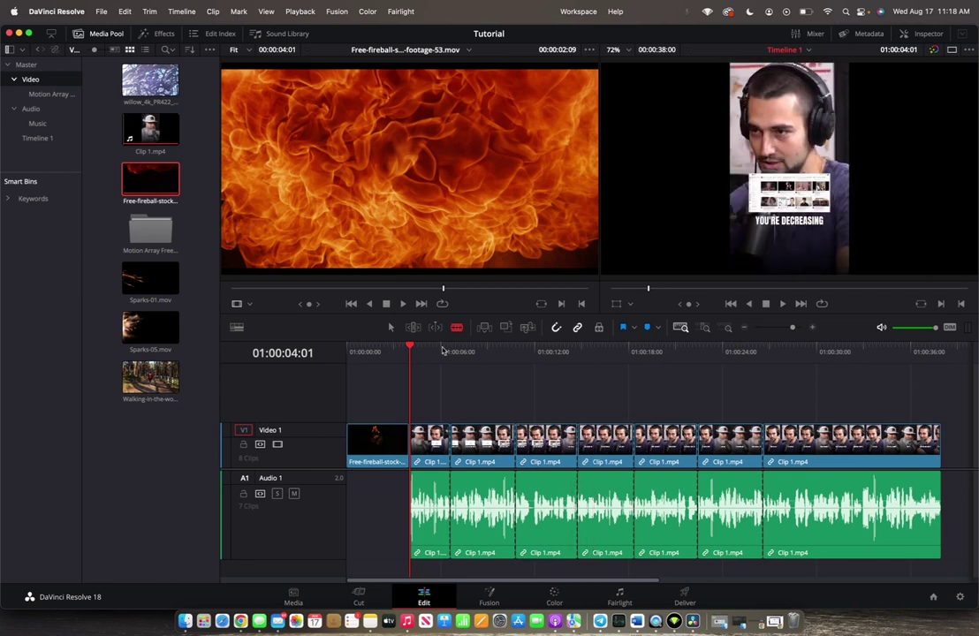
Enable Trim Edit Mode and undo all the trial cuts, restoring one continuous clip.
click(413, 328)
key(super+z)
key(super+z)
key(super+z)
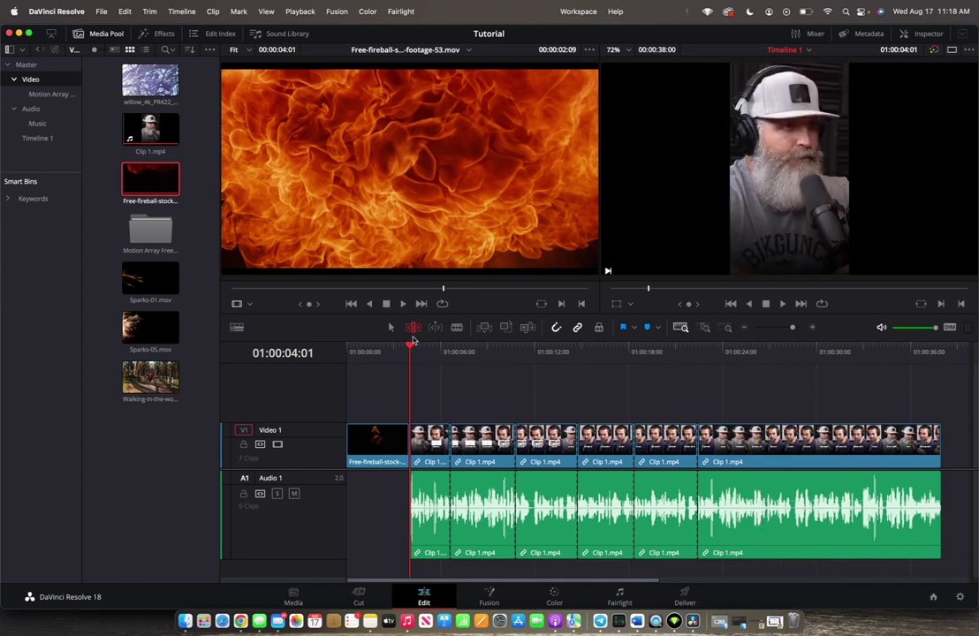
key(super+z)
key(super+z)
key(super+z)
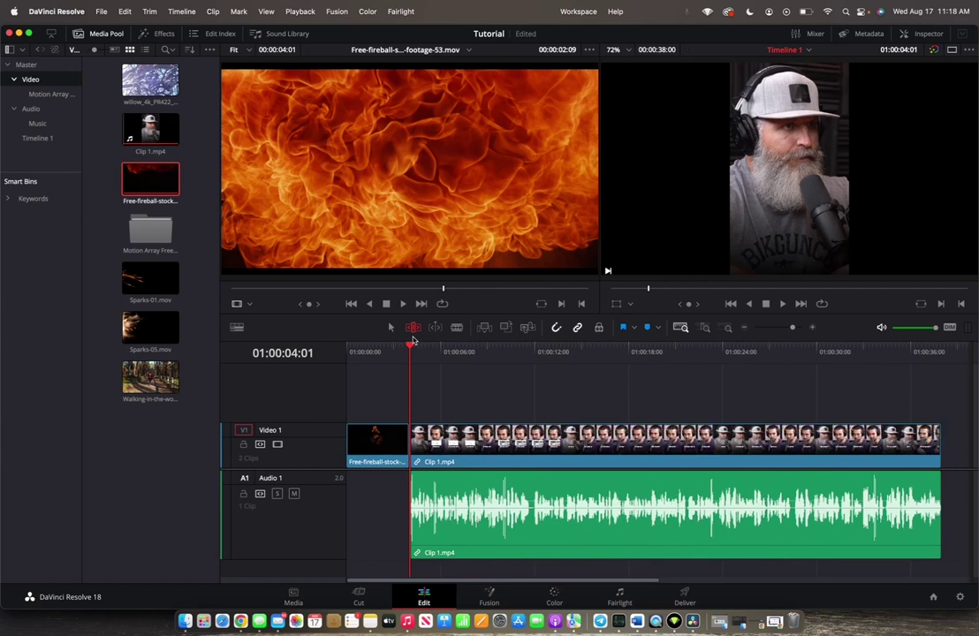
Return to Selection mode, detail-zoom around the playhead, and play to 01:00:08:00.
click(392, 327)
click(704, 327)
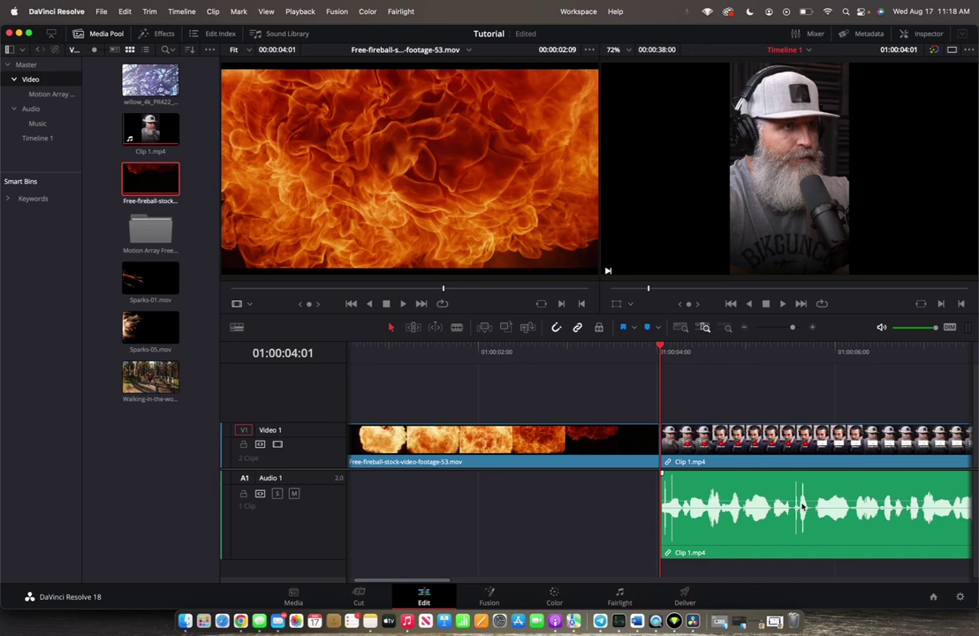
key(space)
key(XF86AudioRaiseVolume)
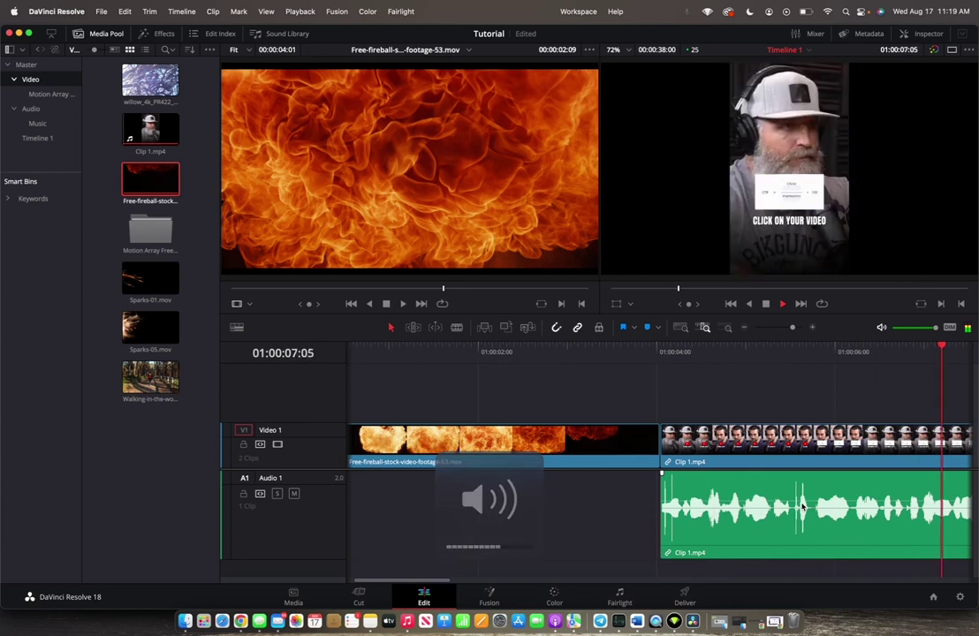
key(space)
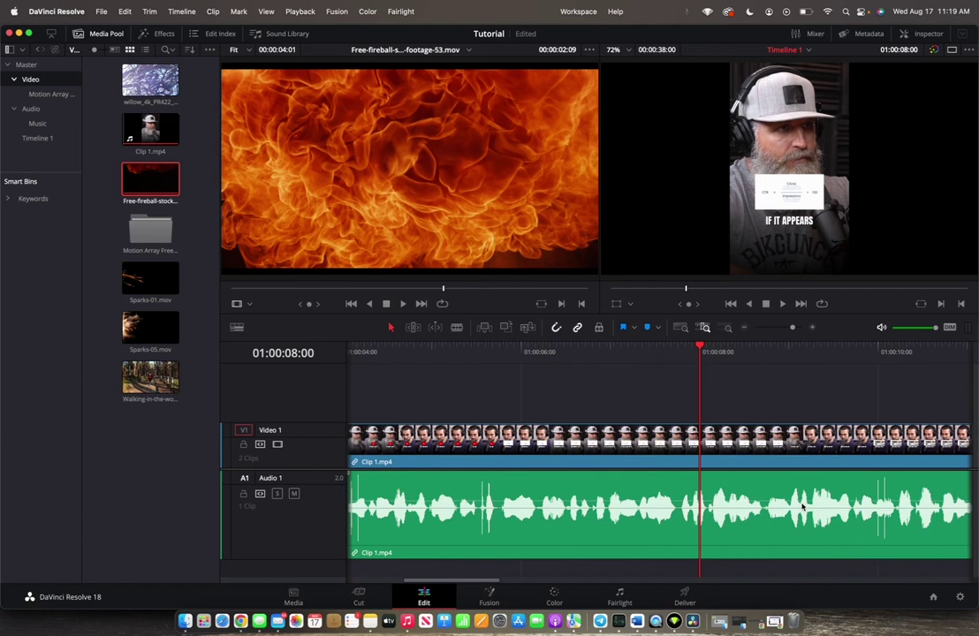
Review the interview with reverse and forward playback, stopping at 01:00:06:02.
key(j)
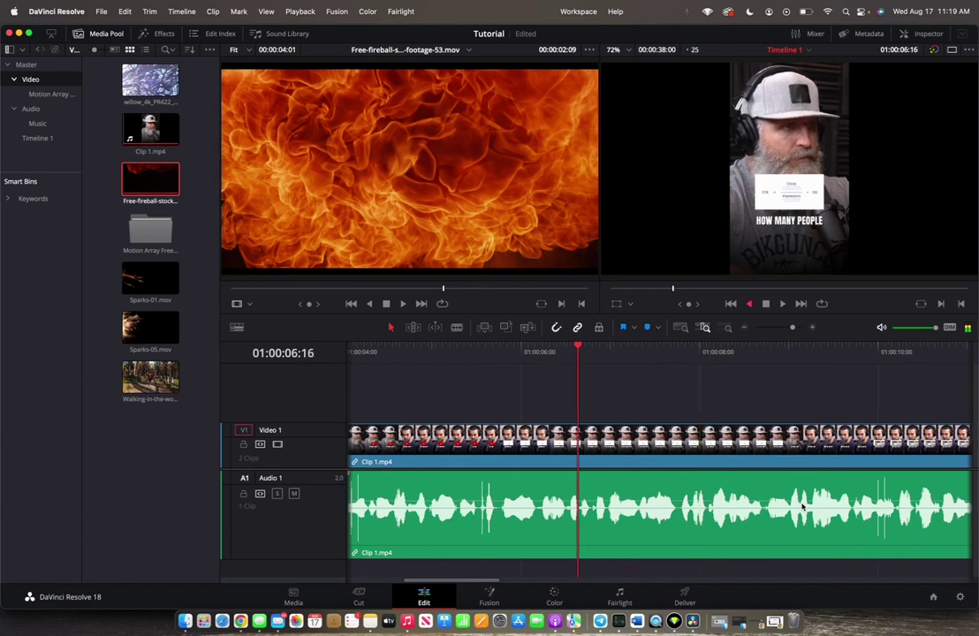
key(l)
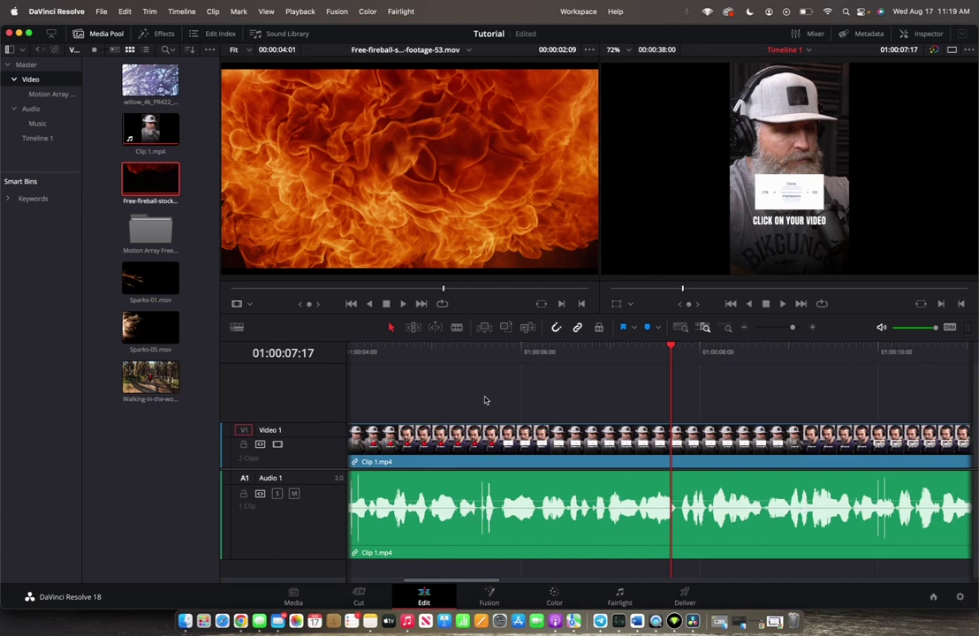
click(475, 349)
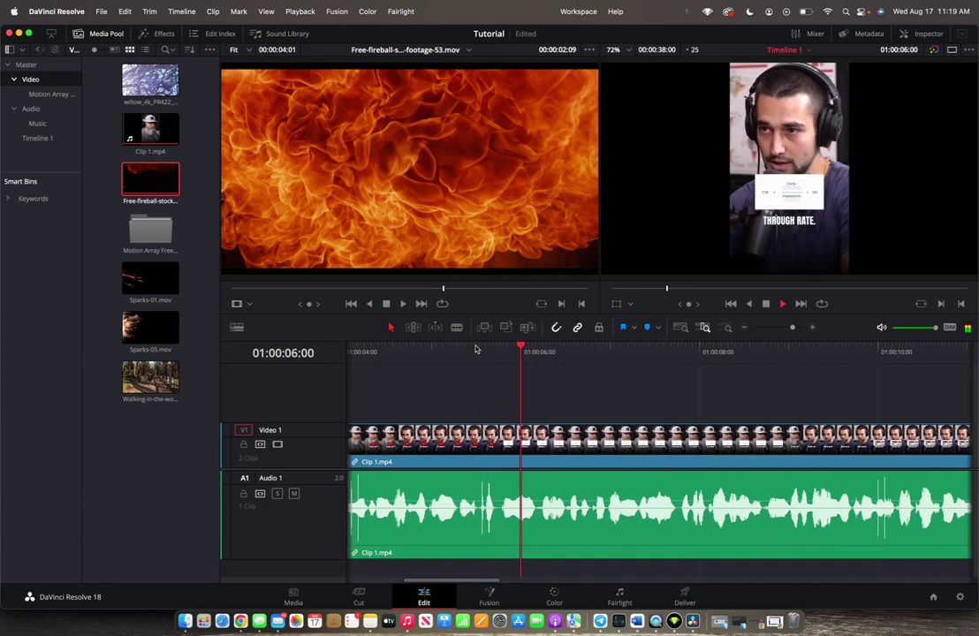
key(space)
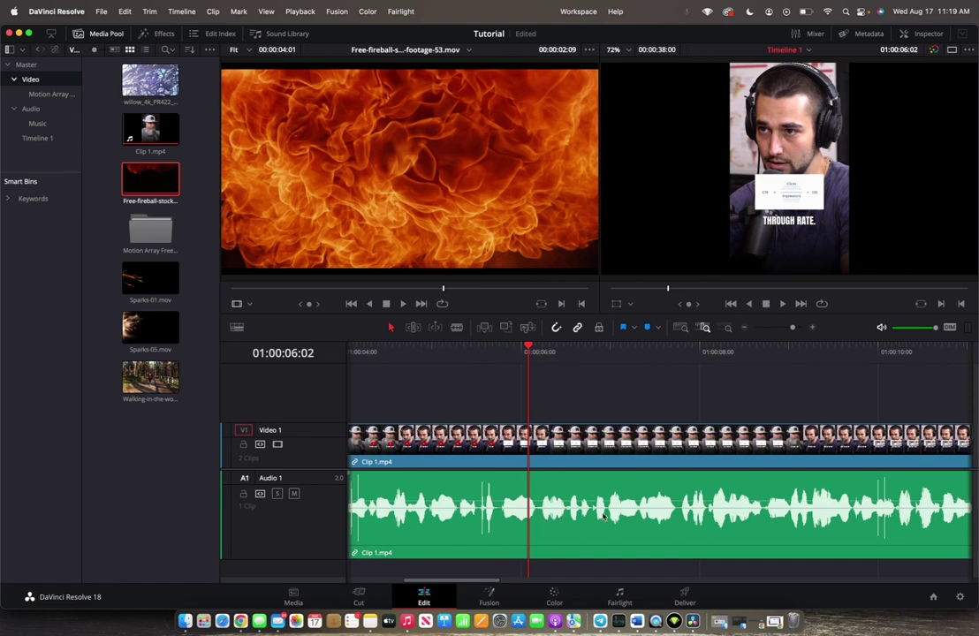
key(space)
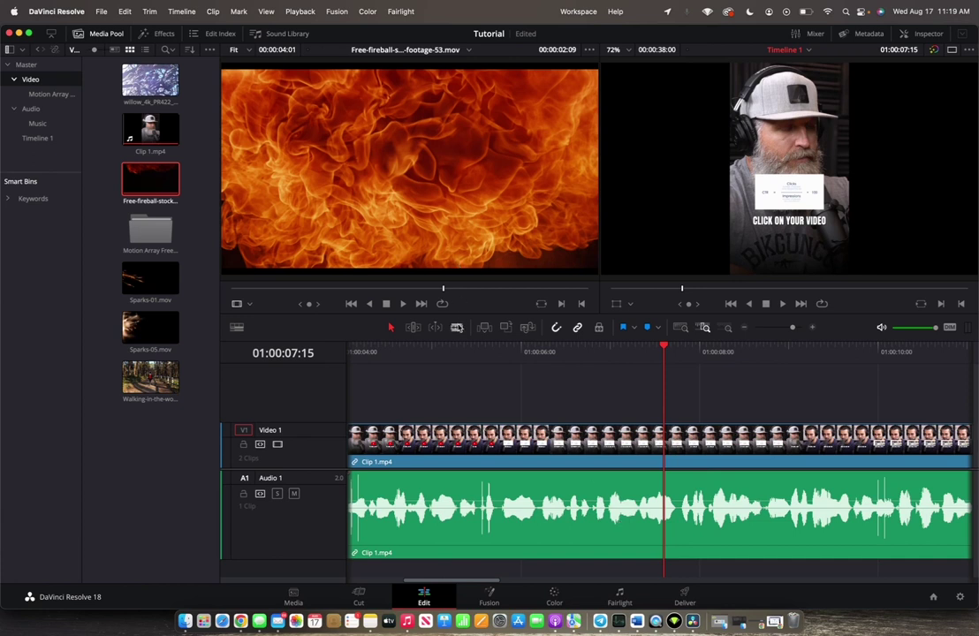
Blade Clip 1 at 01:00:06:04 and again at 01:00:07:19.
click(457, 327)
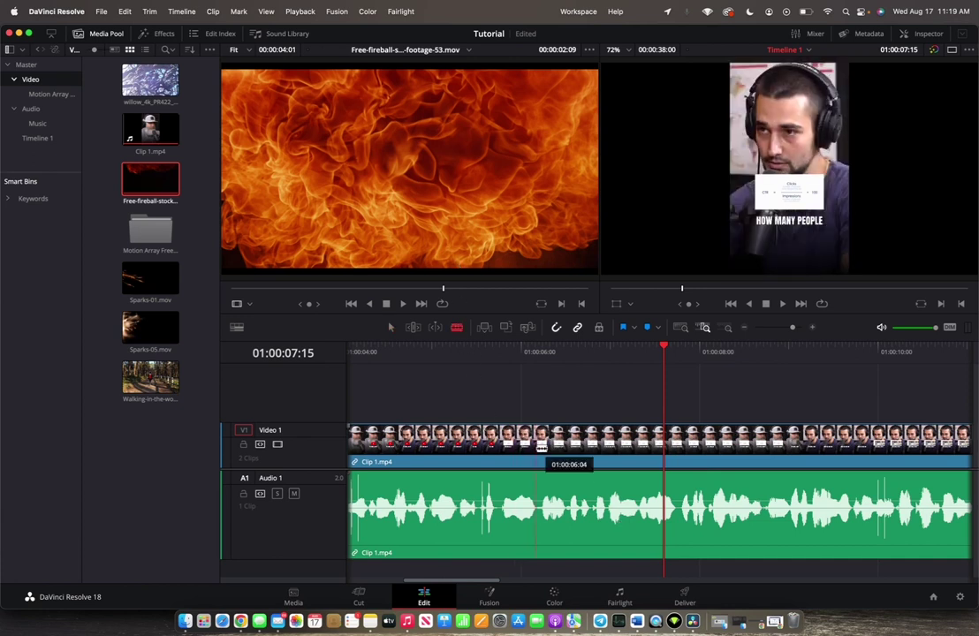
click(546, 439)
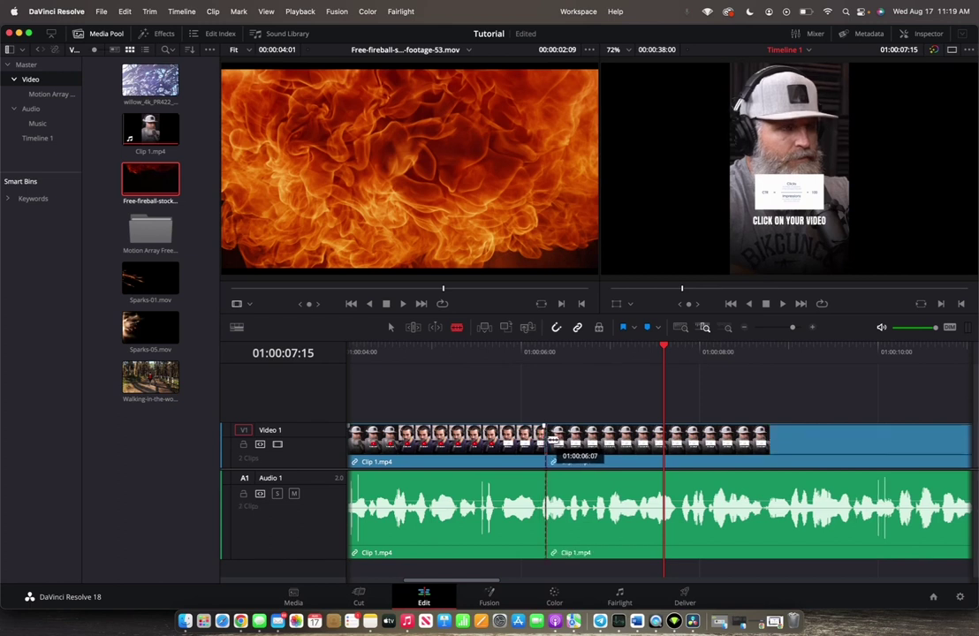
click(679, 440)
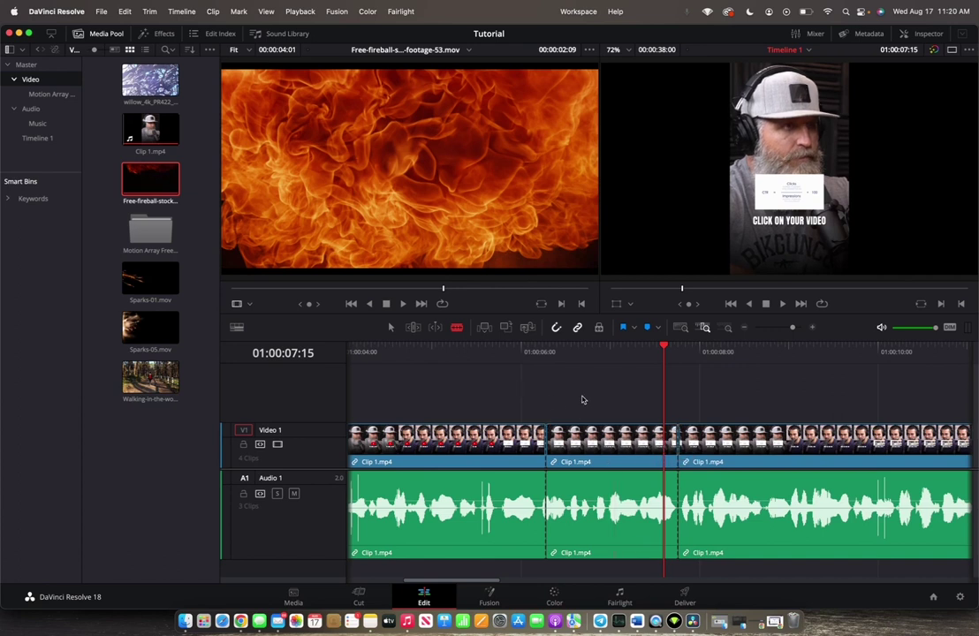
Ripple-delete the middle interview section after trying and undoing a plain delete.
click(390, 328)
click(613, 437)
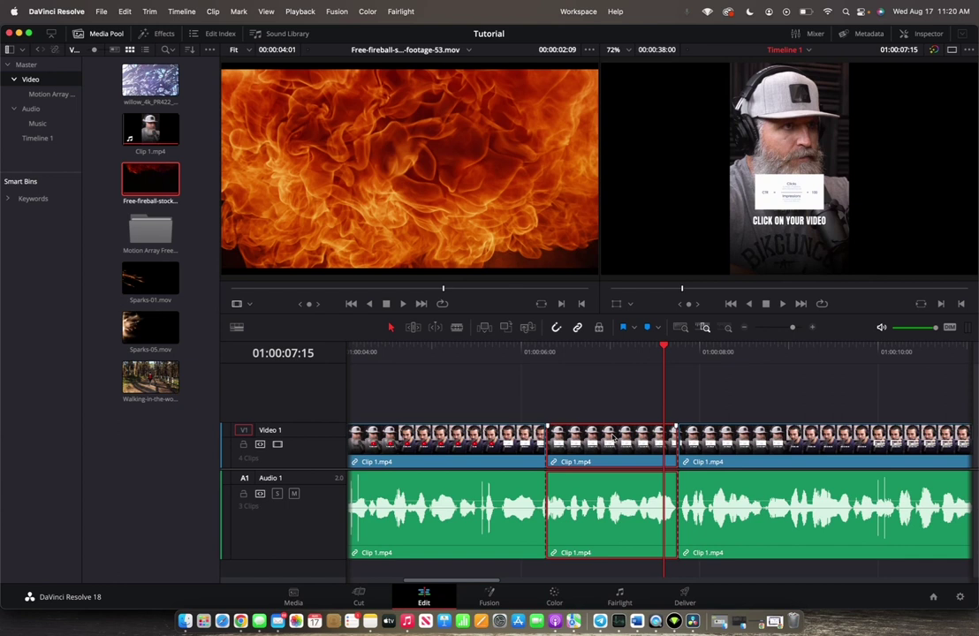
key(Delete)
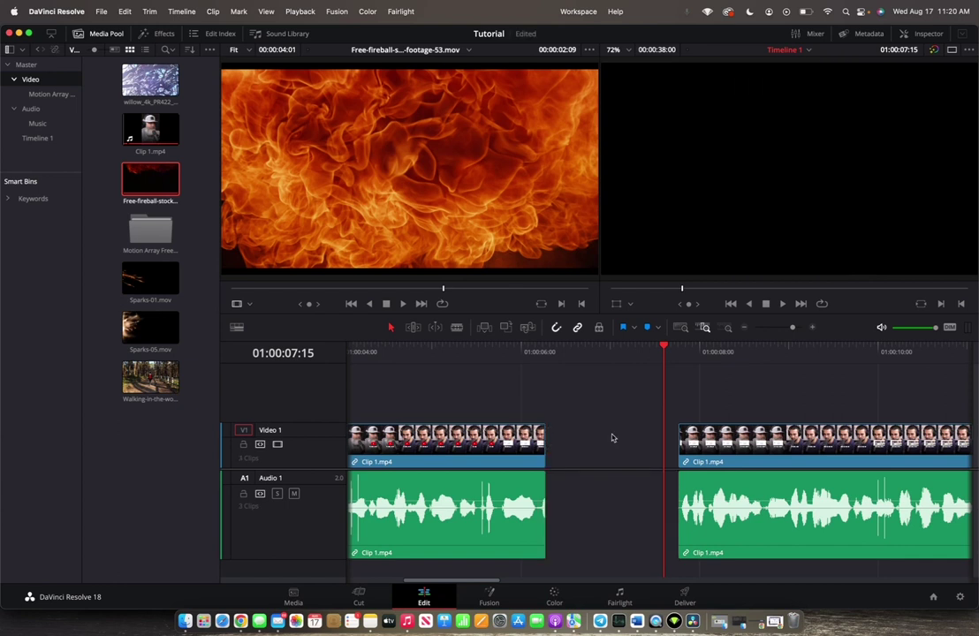
key(super+z)
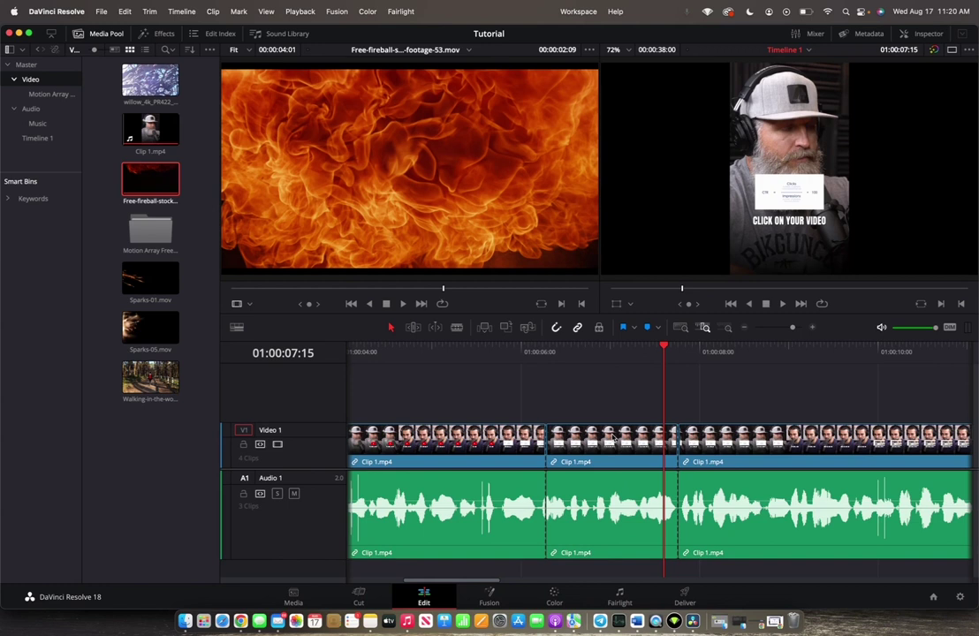
click(614, 438)
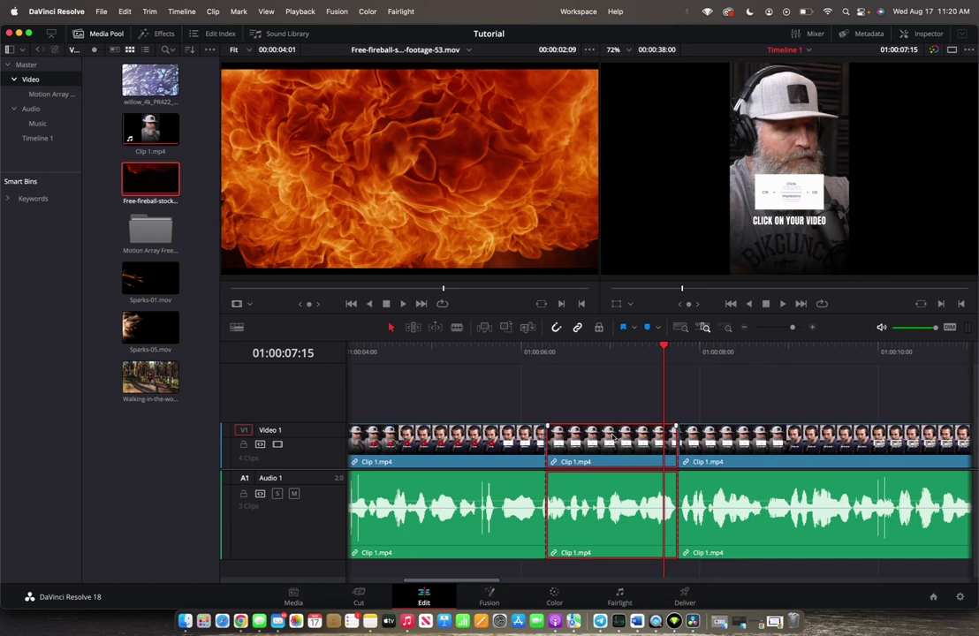
key(BackSpace)
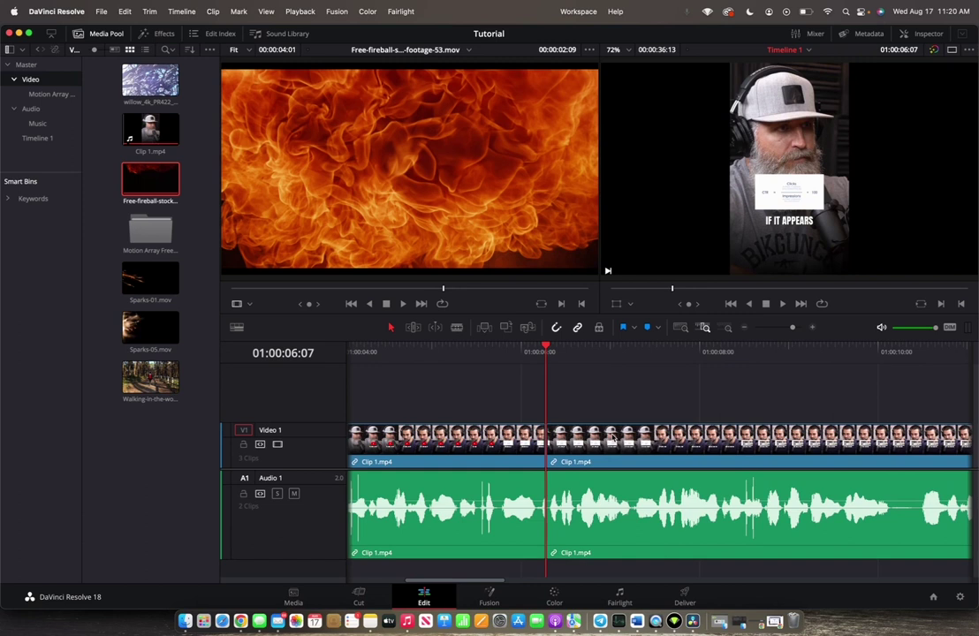
key(slash)
click(681, 327)
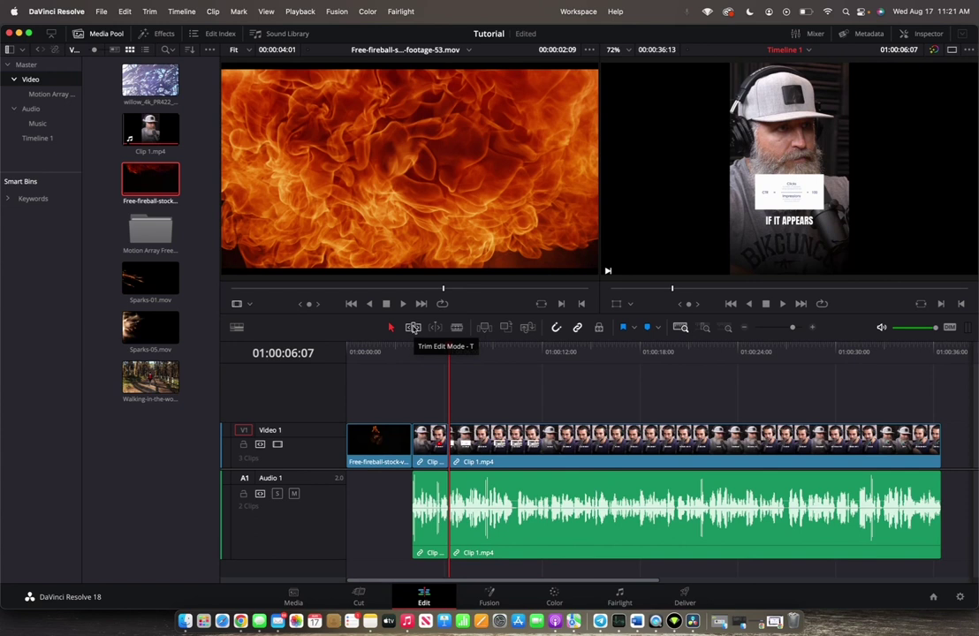
Enable Trim Edit Mode, zoom in on the fireball intro, and play it from the start.
click(412, 327)
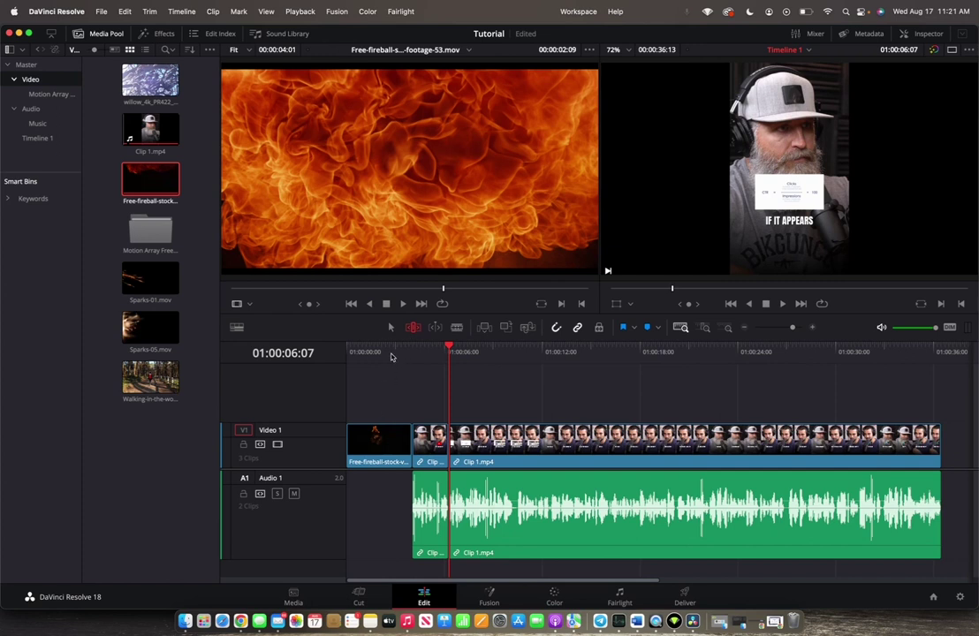
click(366, 349)
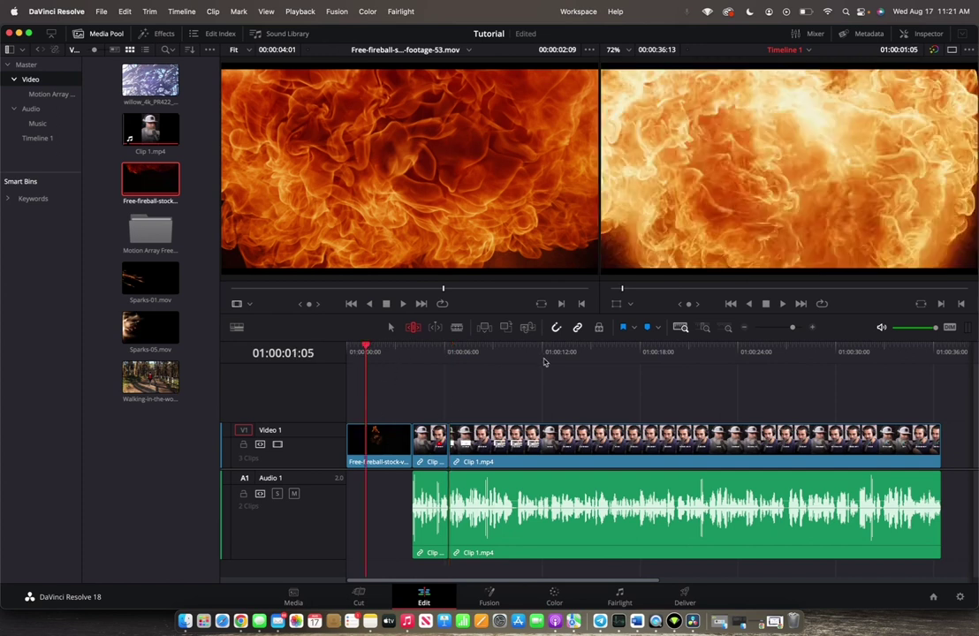
click(705, 328)
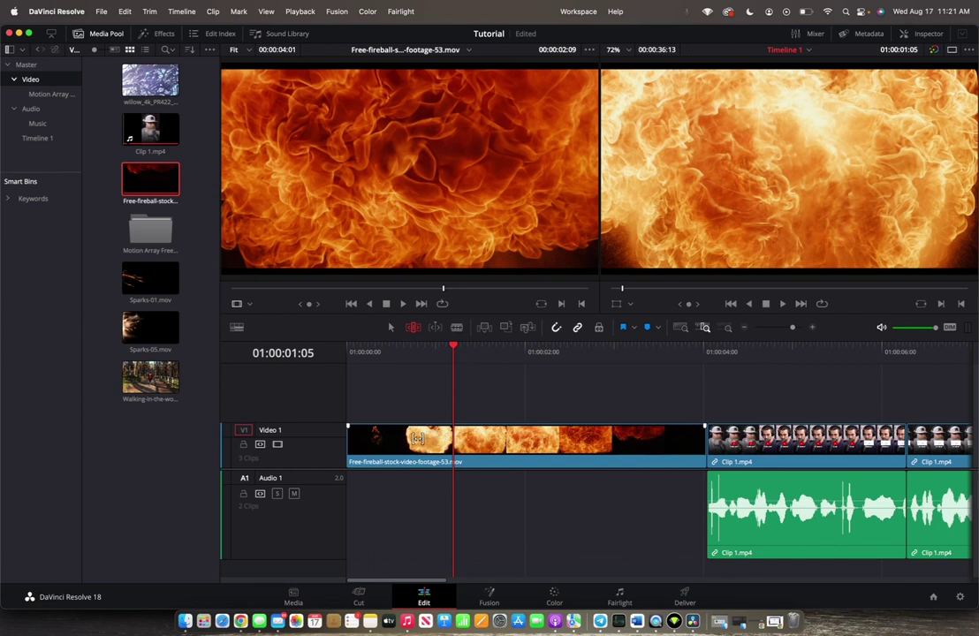
key(Home)
key(space)
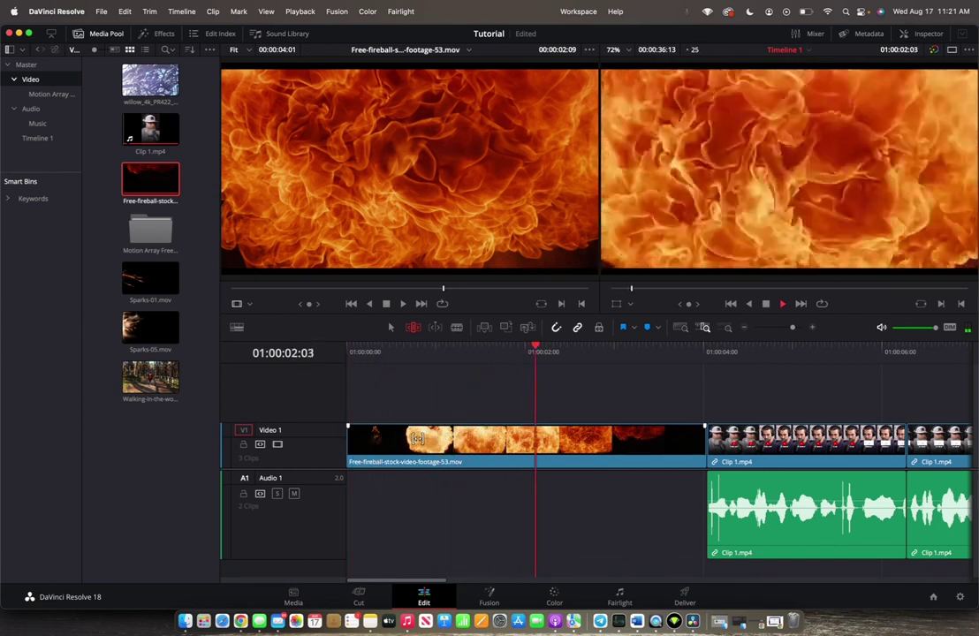
key(space)
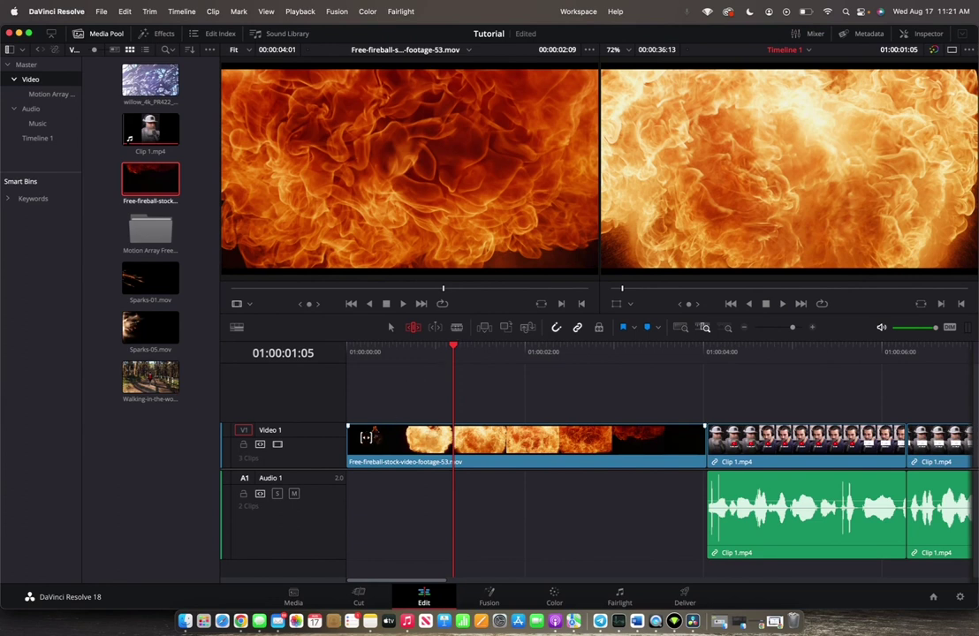
key(cmd+z)
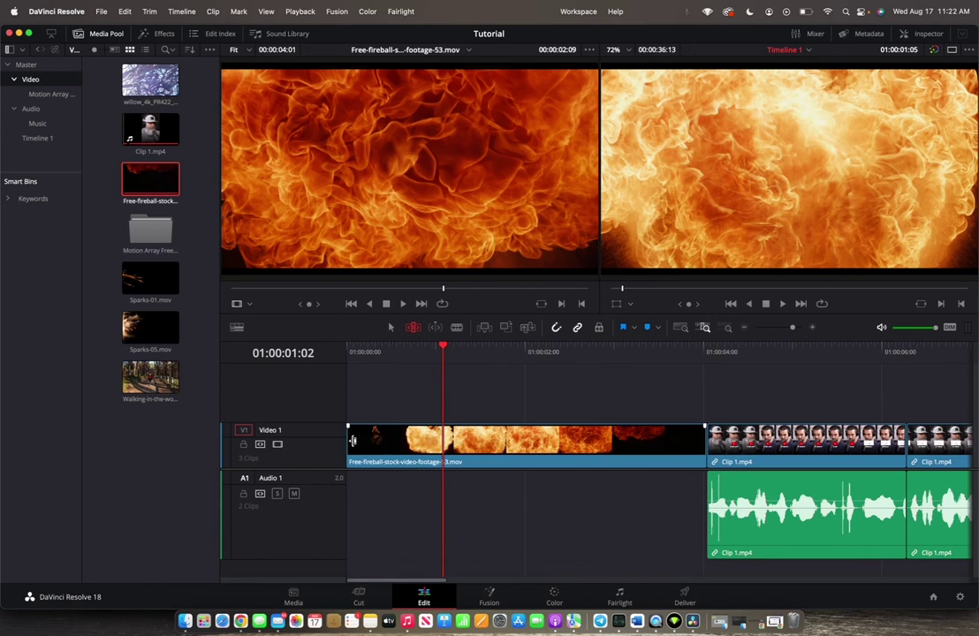
Ripple-trim roughly 22 frames off the fireball intro's head in two drags.
click(350, 440)
drag(353, 440, 375, 441)
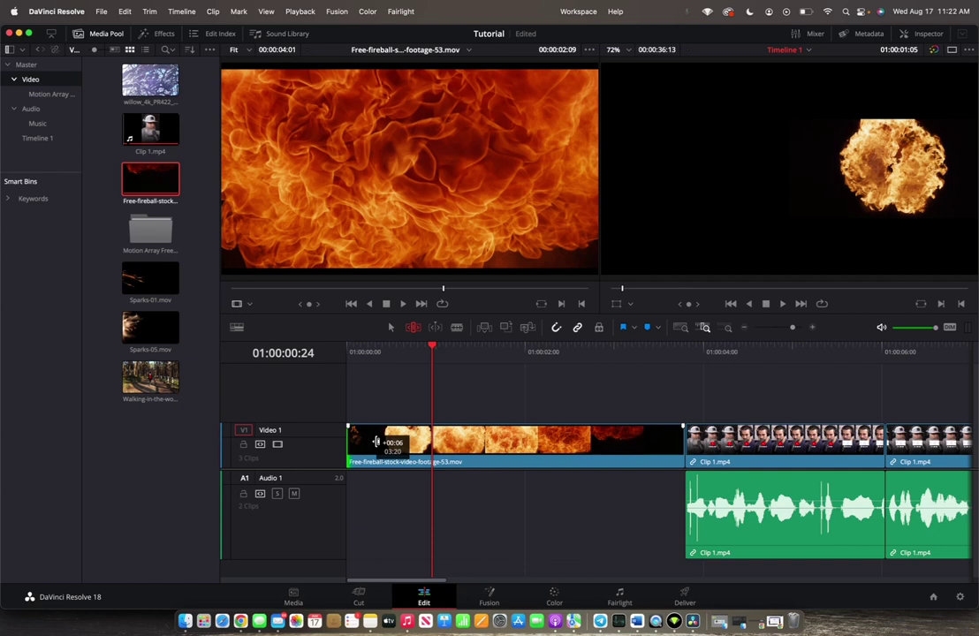
drag(376, 442, 439, 449)
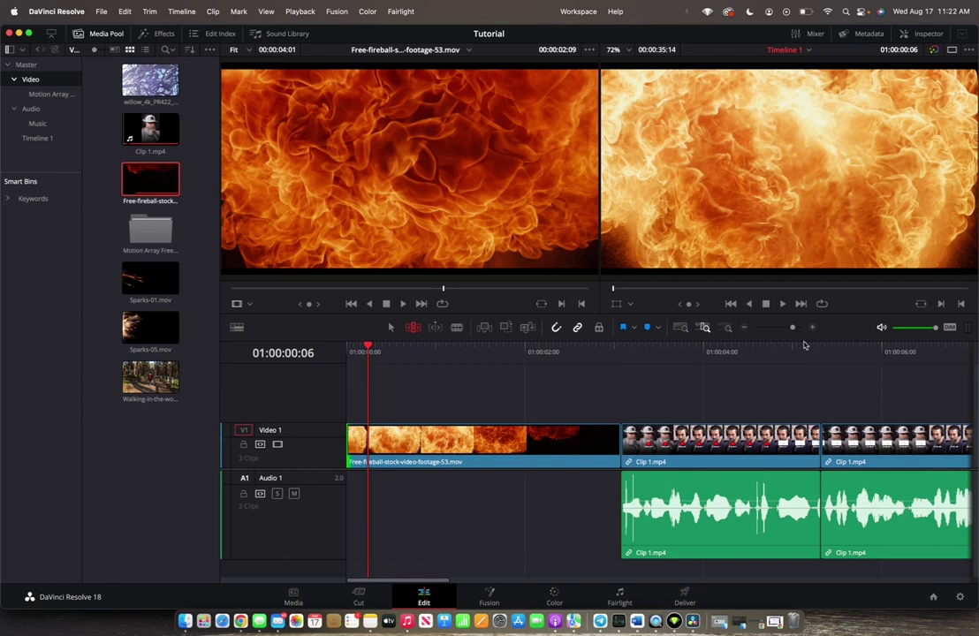
Zoom in on the Clip 1 cut near 01:00:05, snap to it, and play across it.
drag(804, 345, 819, 347)
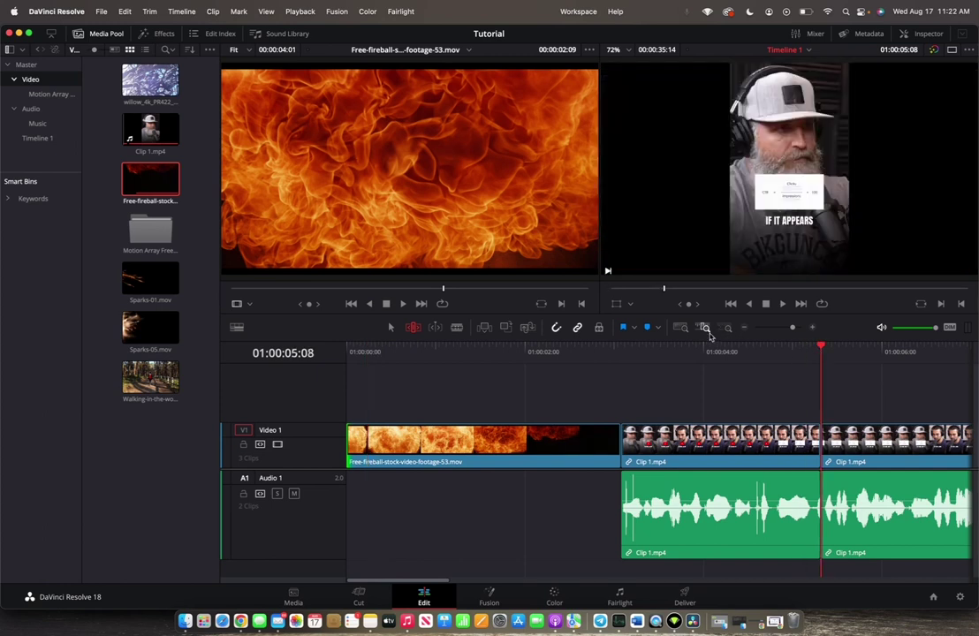
click(790, 328)
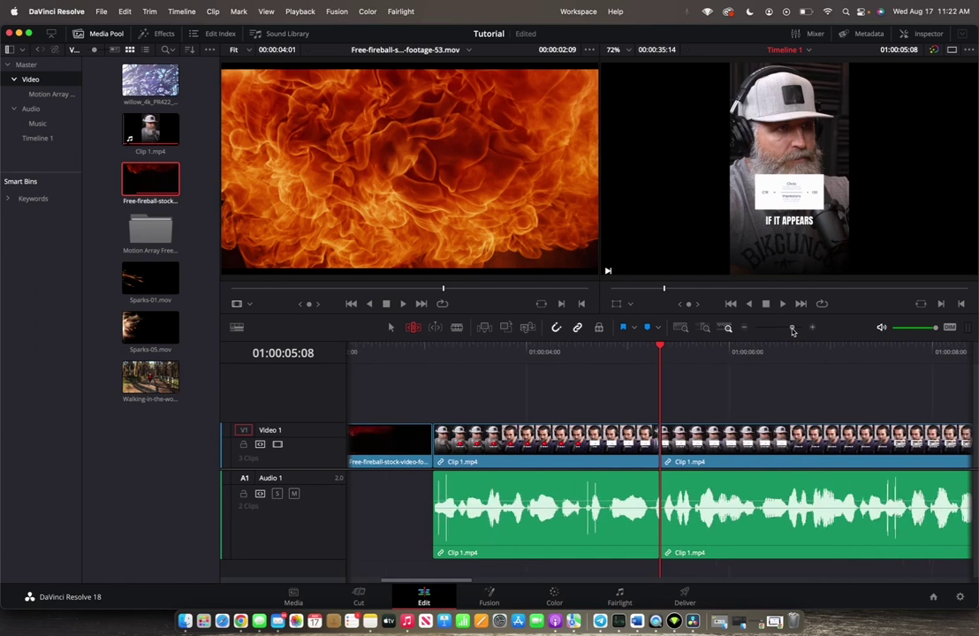
scroll(663, 388, right, 5)
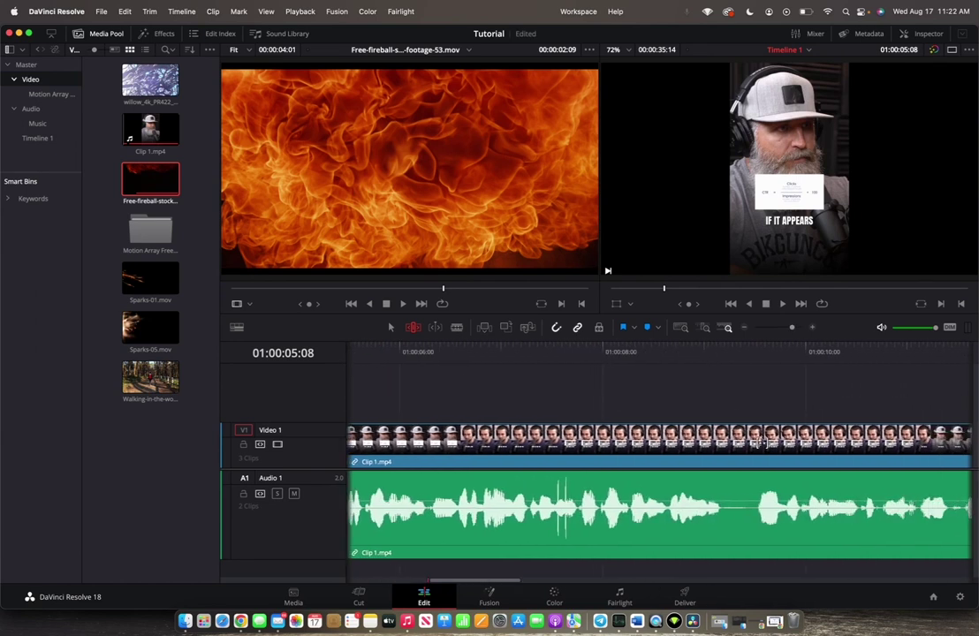
scroll(760, 443, left, 5)
click(634, 350)
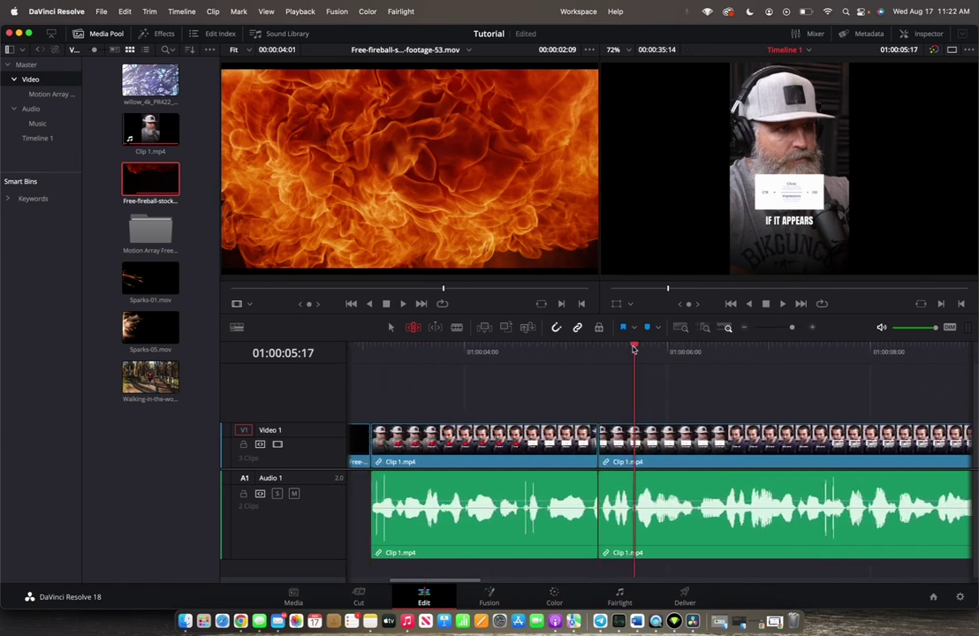
key(Up)
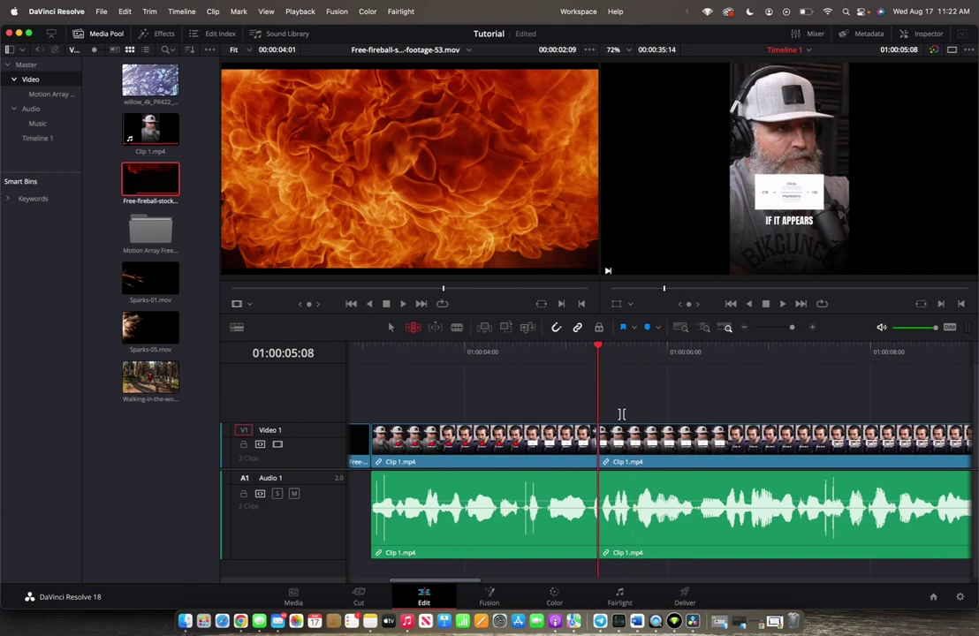
click(547, 348)
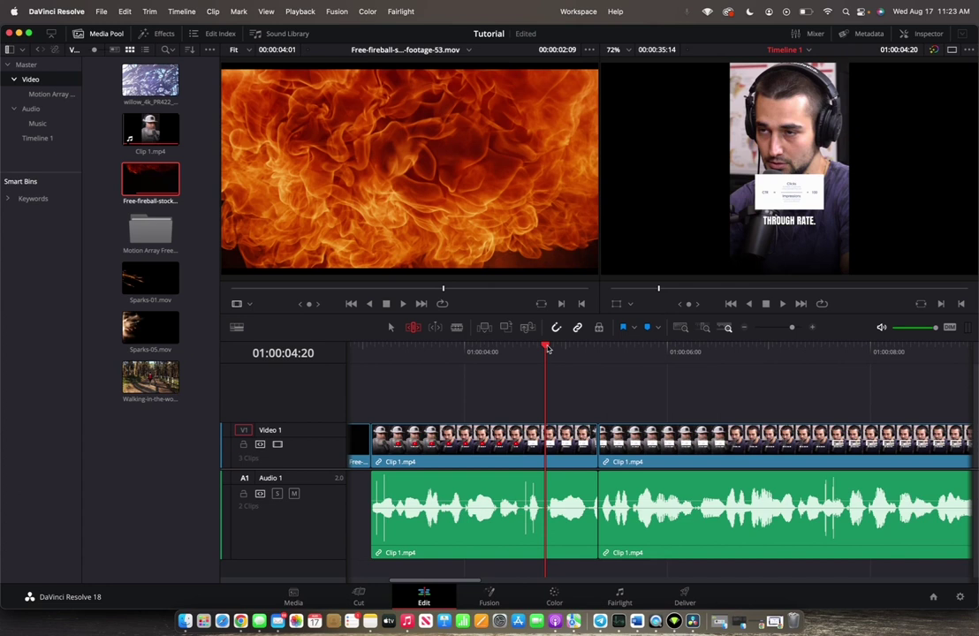
key(space)
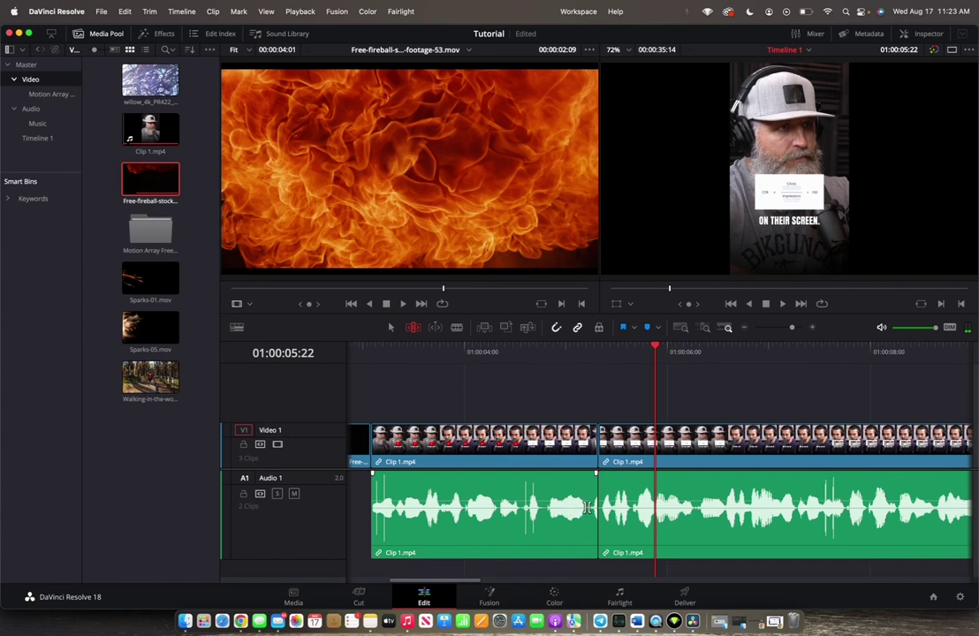
click(538, 348)
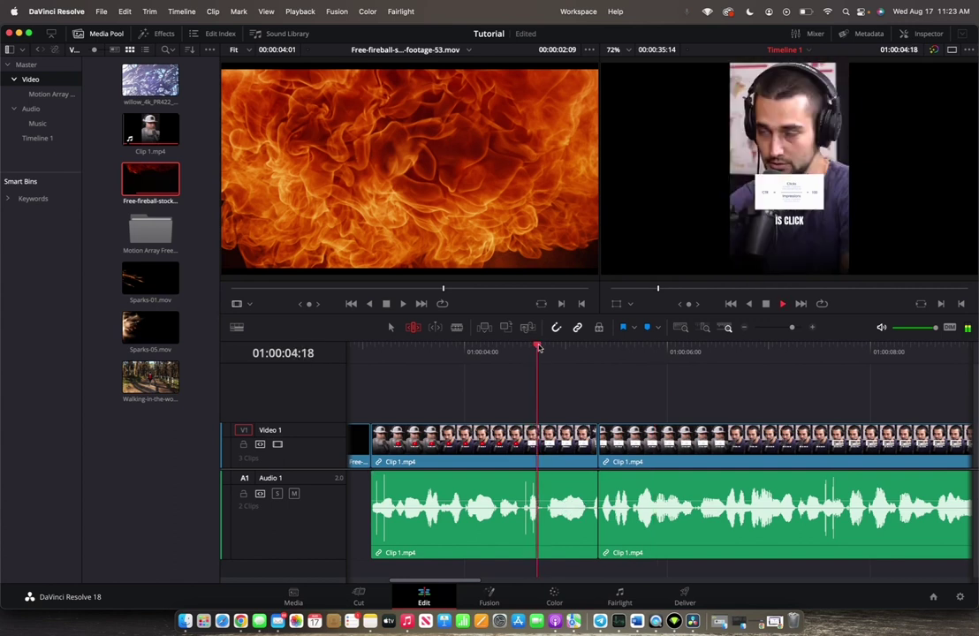
key(space)
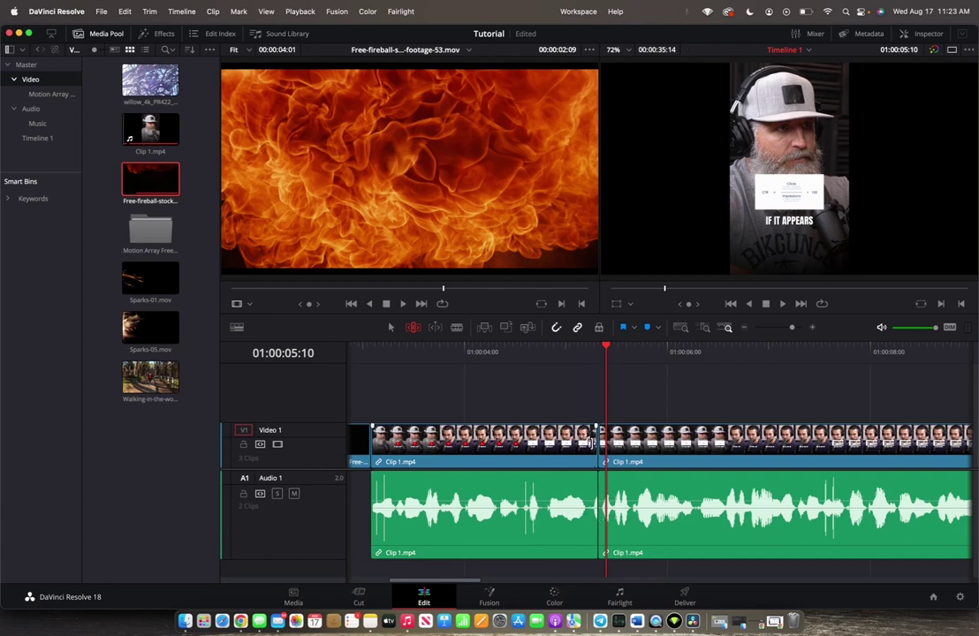
Ripple-trim two frames off the first Clip 1 piece's end and replay across the cut.
click(591, 442)
mouse_move(591, 441)
mouse_down()
mouse_move(599, 441)
mouse_move(582, 443)
mouse_up()
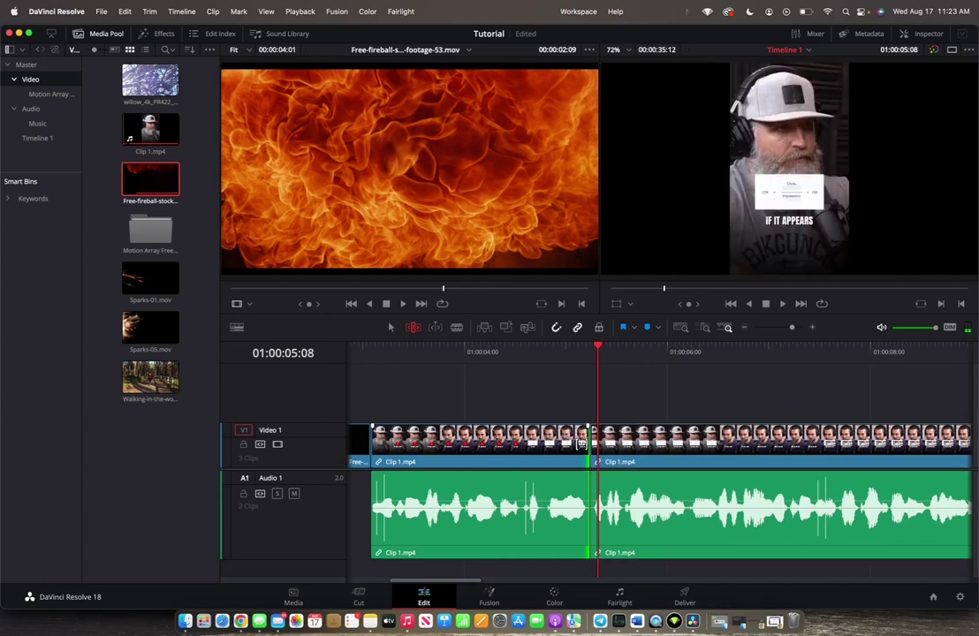
click(566, 349)
click(531, 349)
key(space)
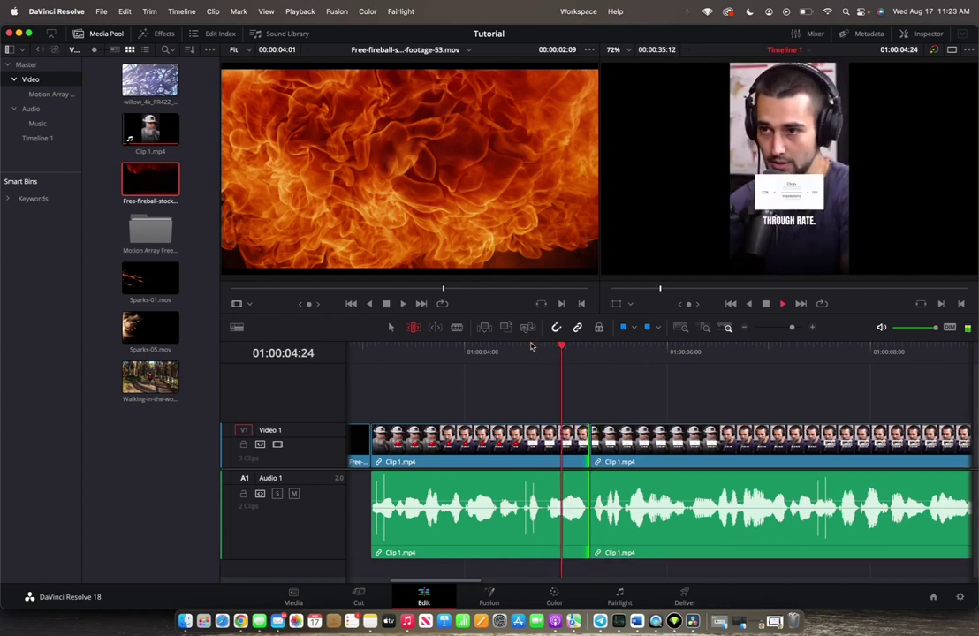
key(space)
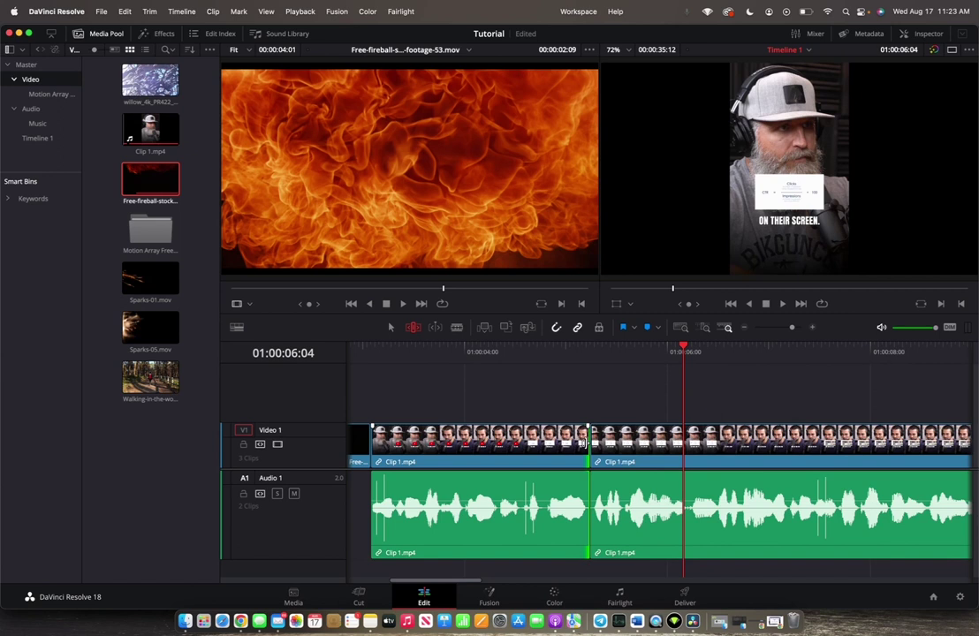
drag(587, 442, 583, 439)
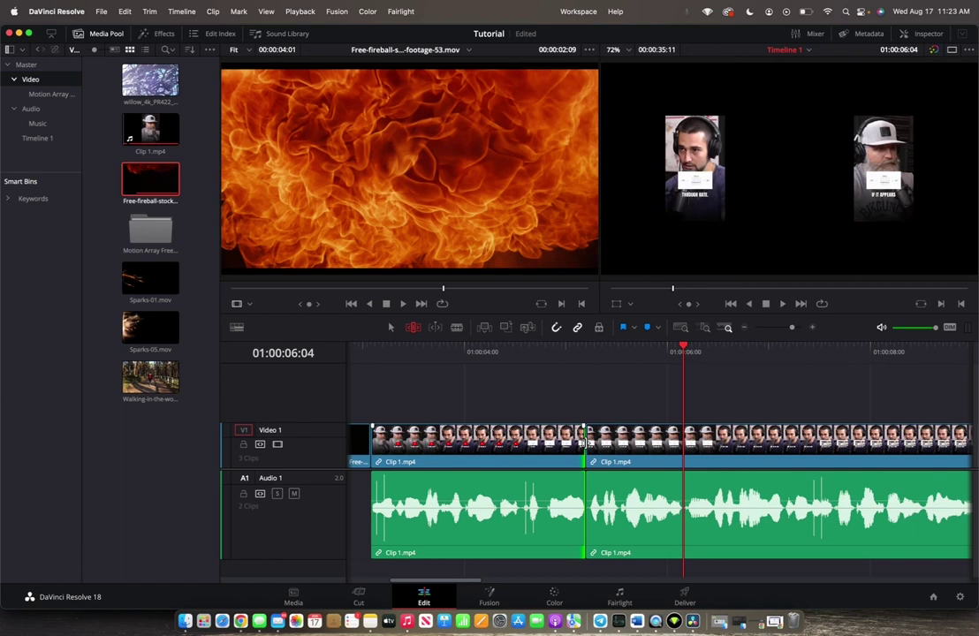
Nudge the Clip 1 join slightly while watching the two-up trim viewer.
drag(585, 440, 586, 441)
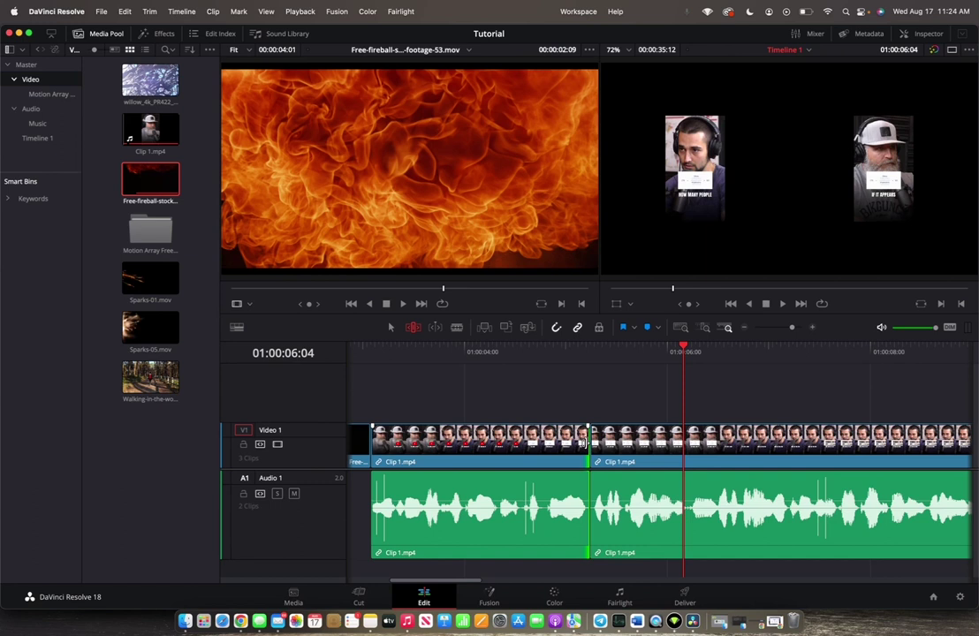
click(370, 347)
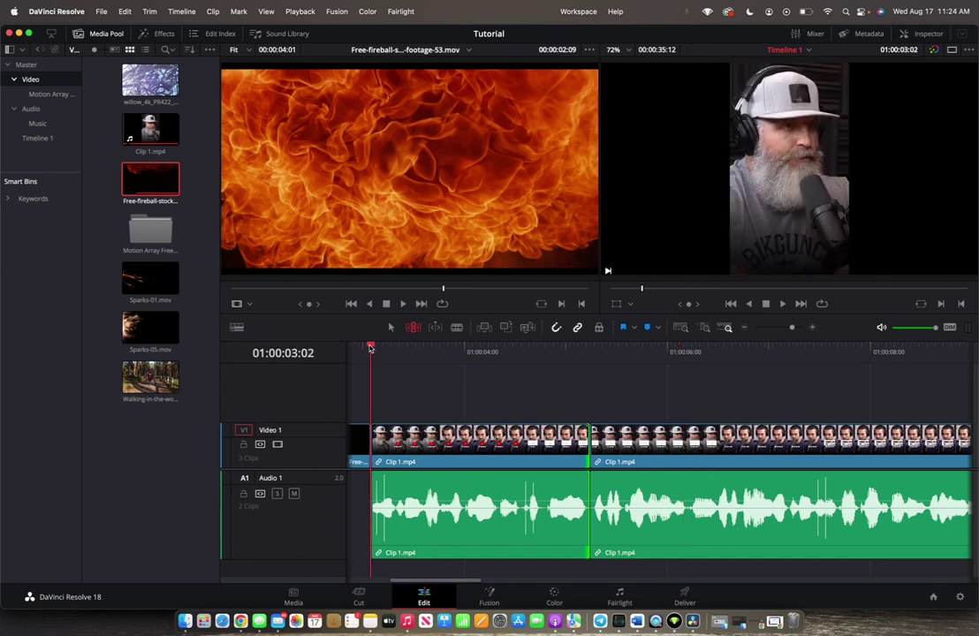
key(space)
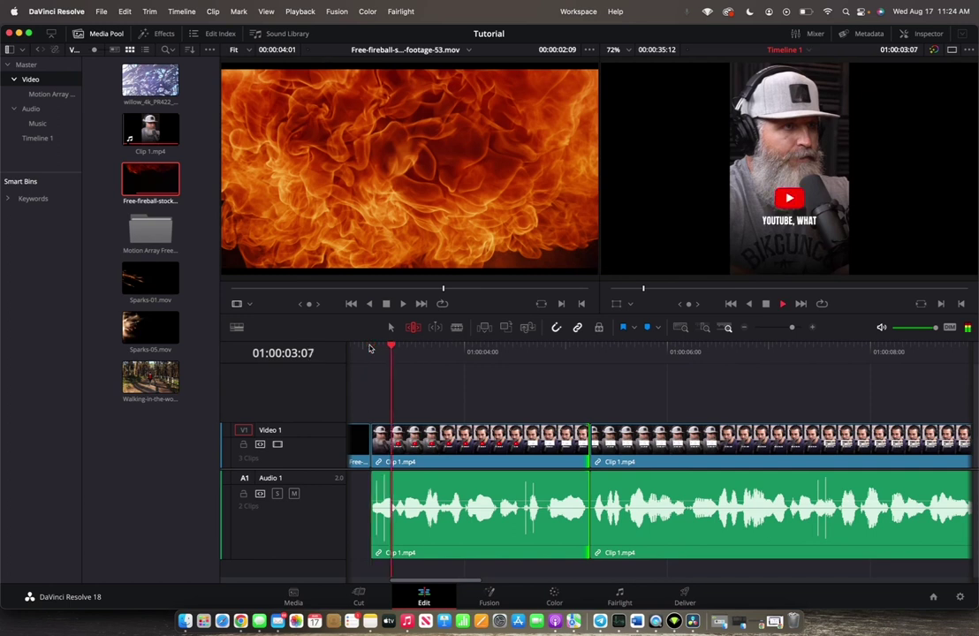